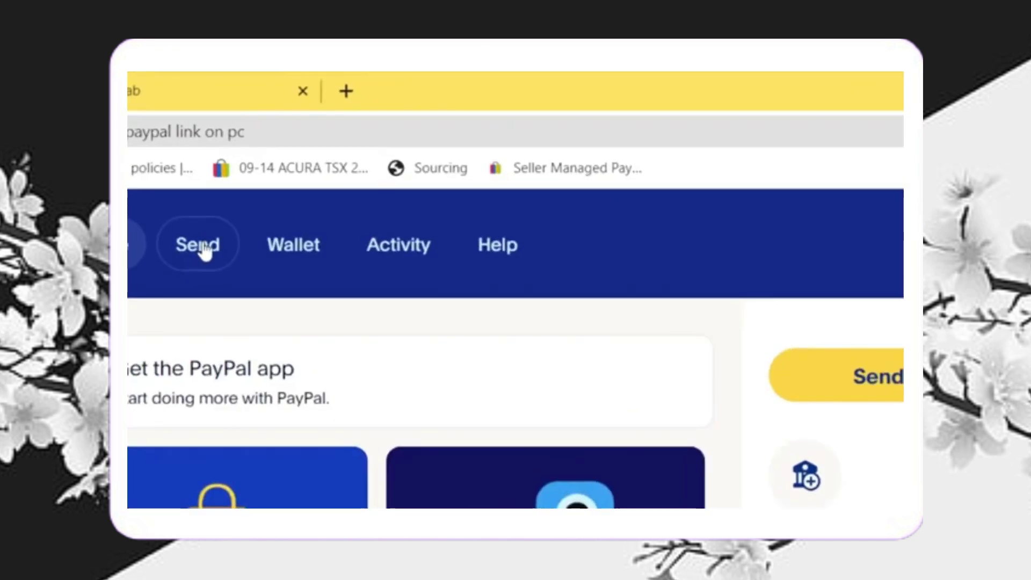
Switch to the Request payment page and focus its empty recipient name field
{"action": "left_click", "coordinate": [363, 131]}
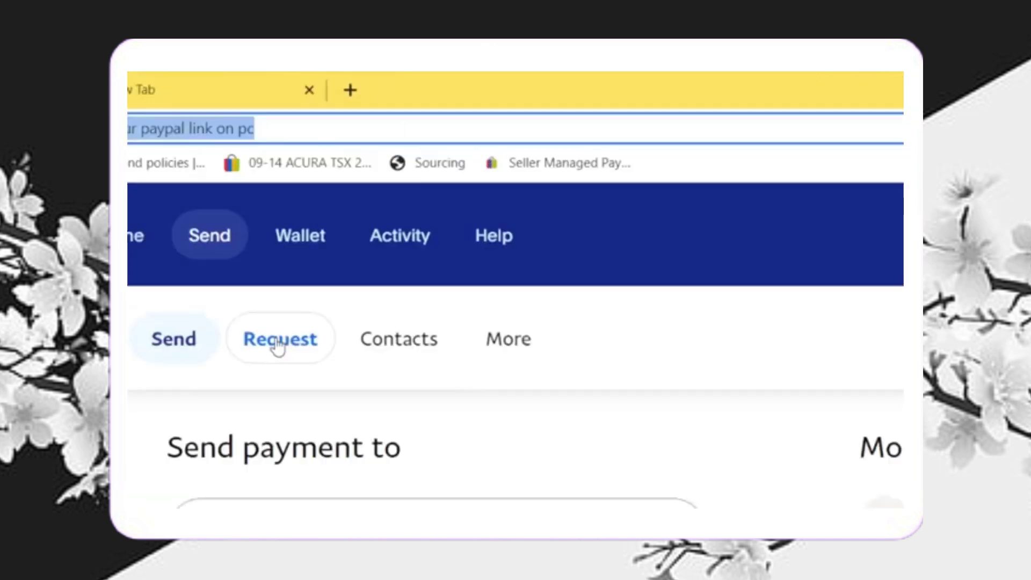
{"action": "left_click", "coordinate": [351, 199]}
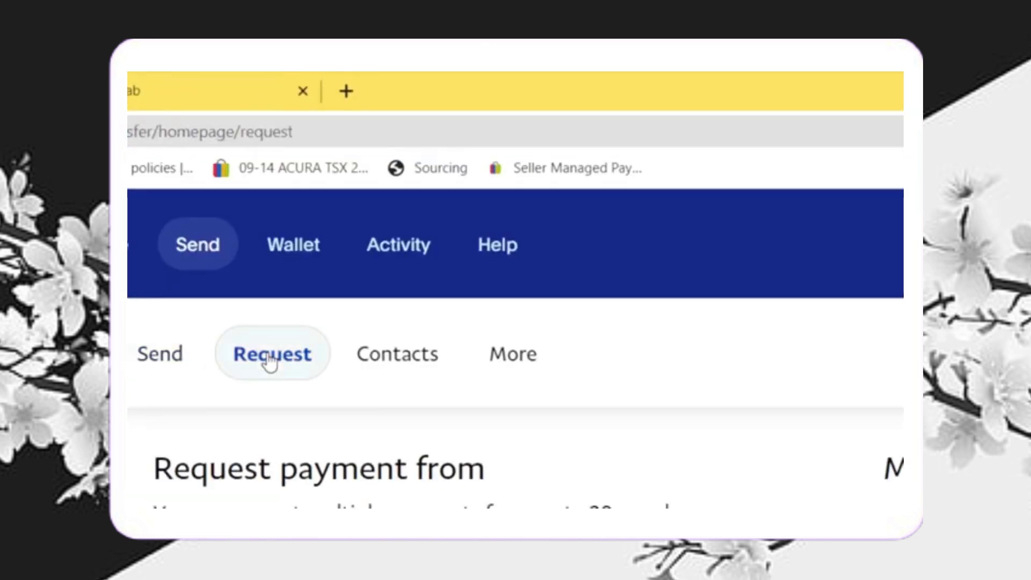
{"action": "left_click", "coordinate": [342, 431]}
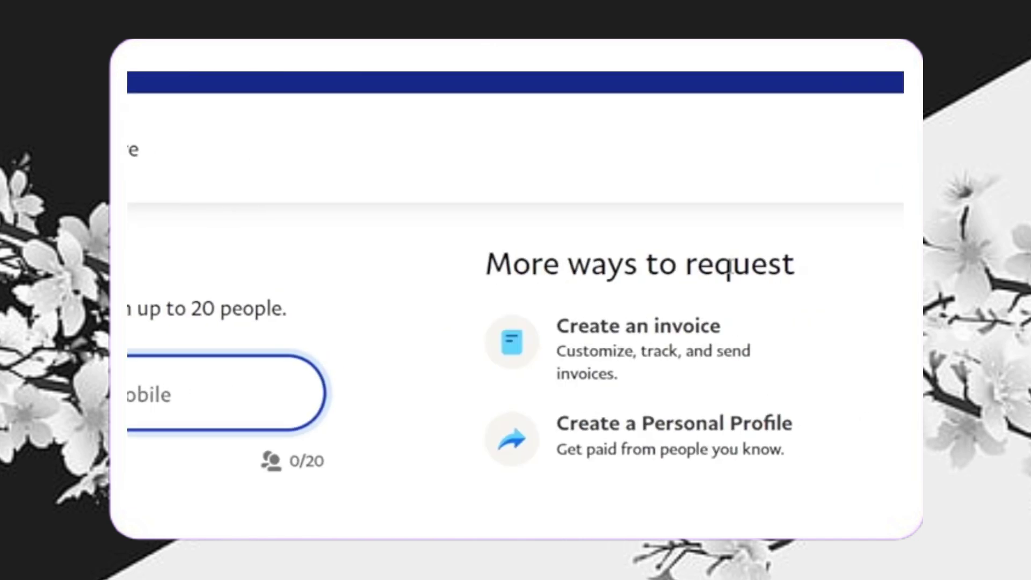
{"action": "scroll", "coordinate": [644, 392], "scroll_direction": "down", "scroll_amount": 1}
Start a personal profile and highlight the landing page heading and body text
{"action": "left_click", "coordinate": [645, 395]}
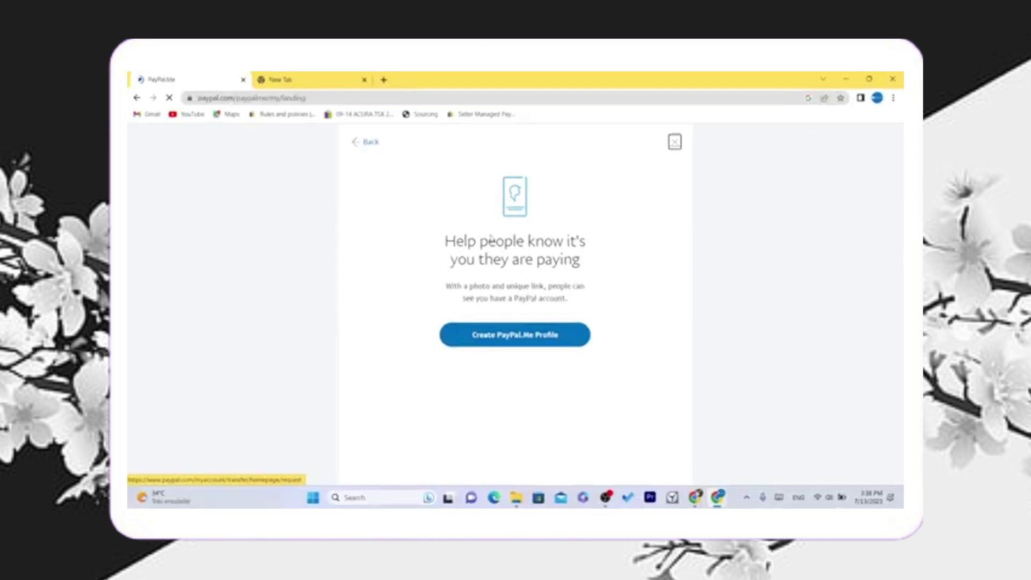
{"action": "mouse_move", "coordinate": [442, 234]}
{"action": "left_mouse_down"}
{"action": "mouse_move", "coordinate": [588, 278]}
{"action": "mouse_move", "coordinate": [589, 261]}
{"action": "left_mouse_up"}
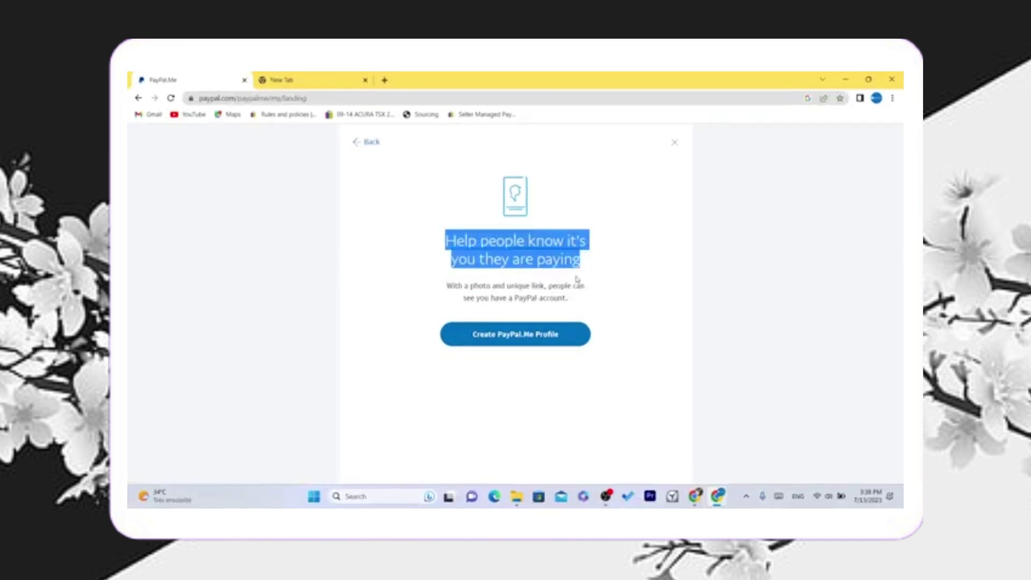
{"action": "left_click_drag", "start_coordinate": [438, 286], "coordinate": [567, 299]}
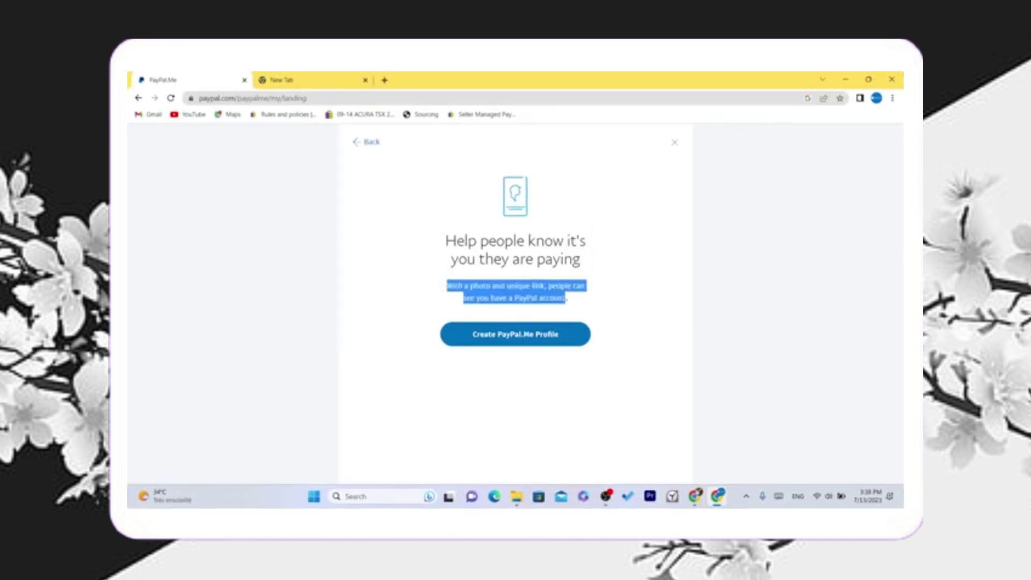
Begin the PayPal.Me profile and skip adding a profile photo for now
{"action": "left_click", "coordinate": [577, 307]}
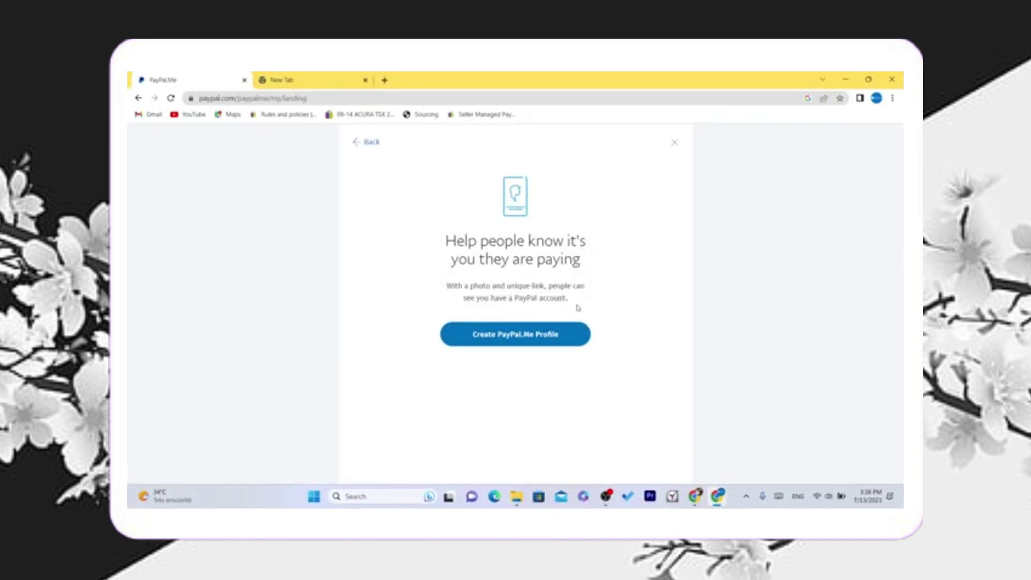
{"action": "left_click", "coordinate": [493, 341]}
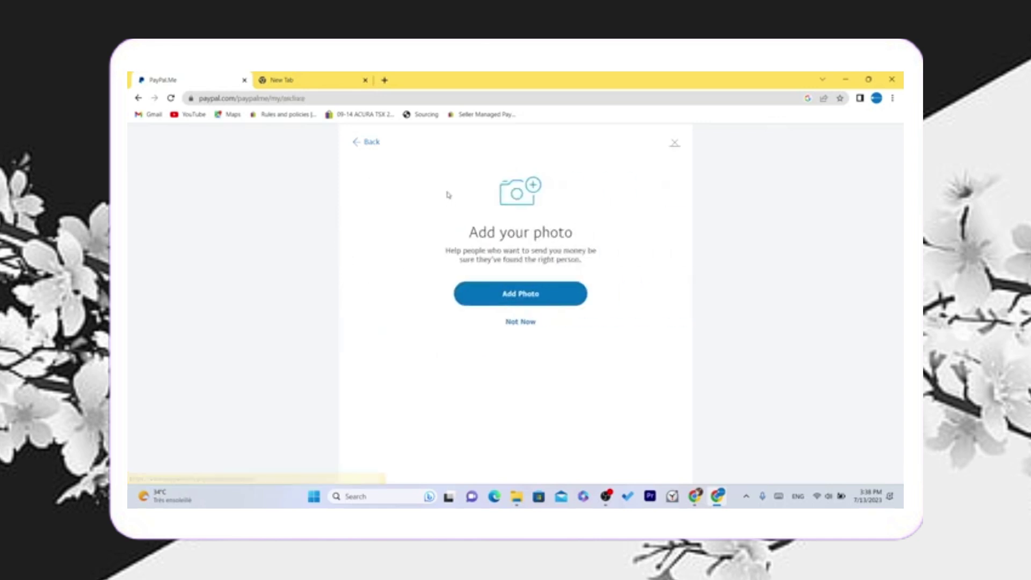
{"action": "left_click", "coordinate": [514, 323]}
{"action": "left_click", "coordinate": [508, 288]}
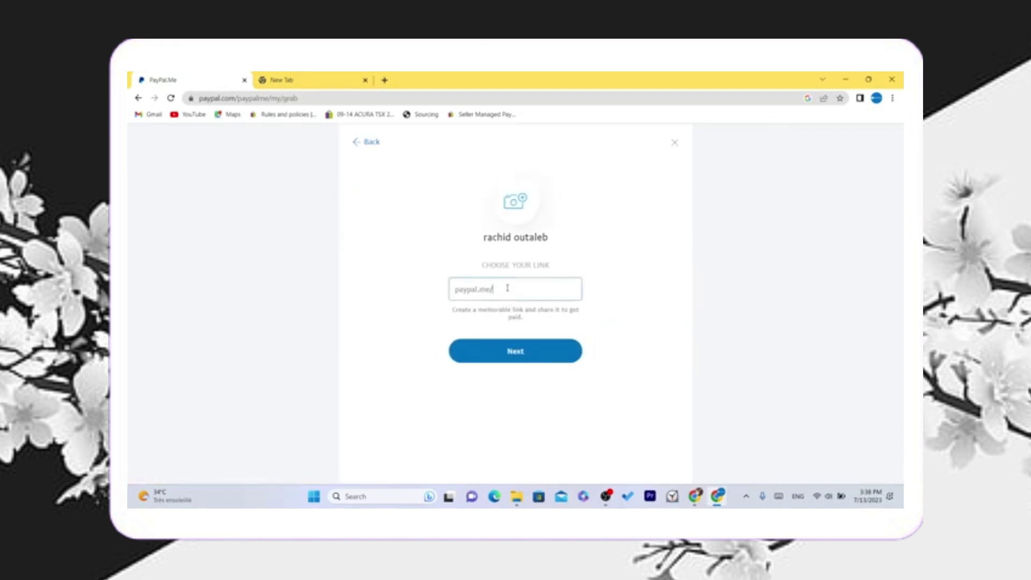
{"action": "type", "text": "moham"}
{"action": "type", "text": "ed7213"}
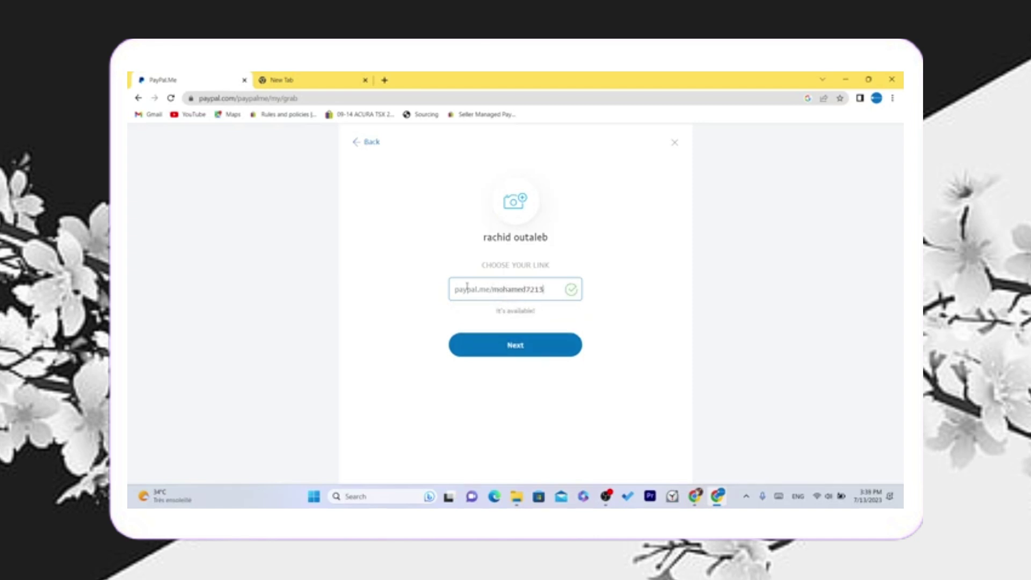
{"action": "left_click", "coordinate": [530, 344]}
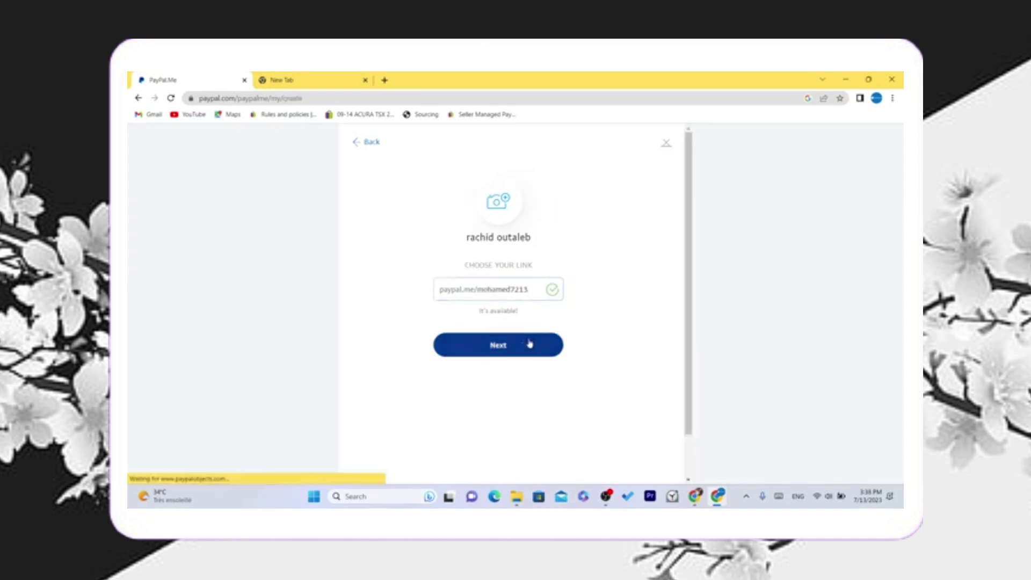
{"action": "left_click", "coordinate": [452, 357]}
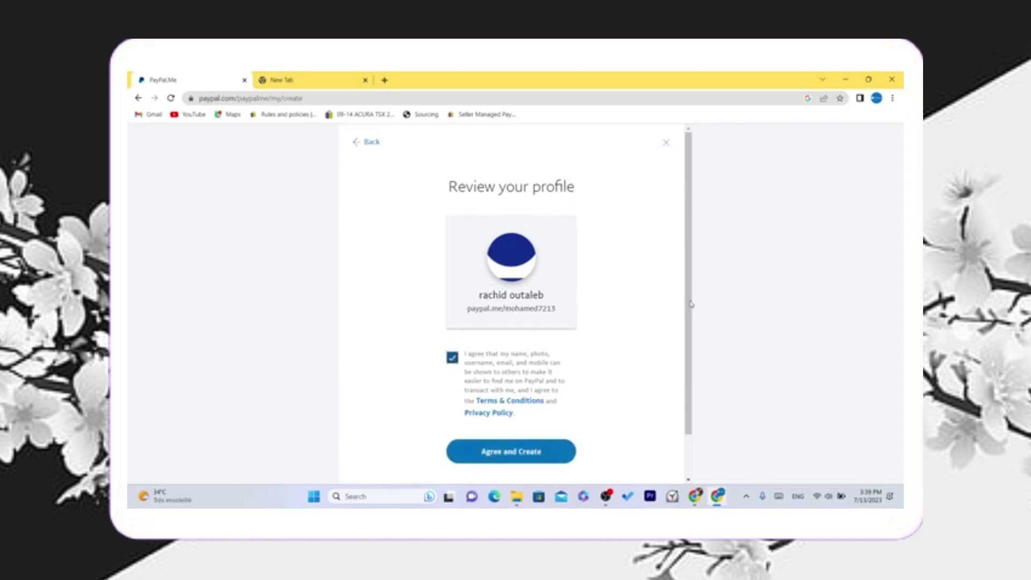
{"action": "scroll", "coordinate": [691, 304], "scroll_direction": "down", "scroll_amount": 1}
{"action": "left_click", "coordinate": [509, 401]}
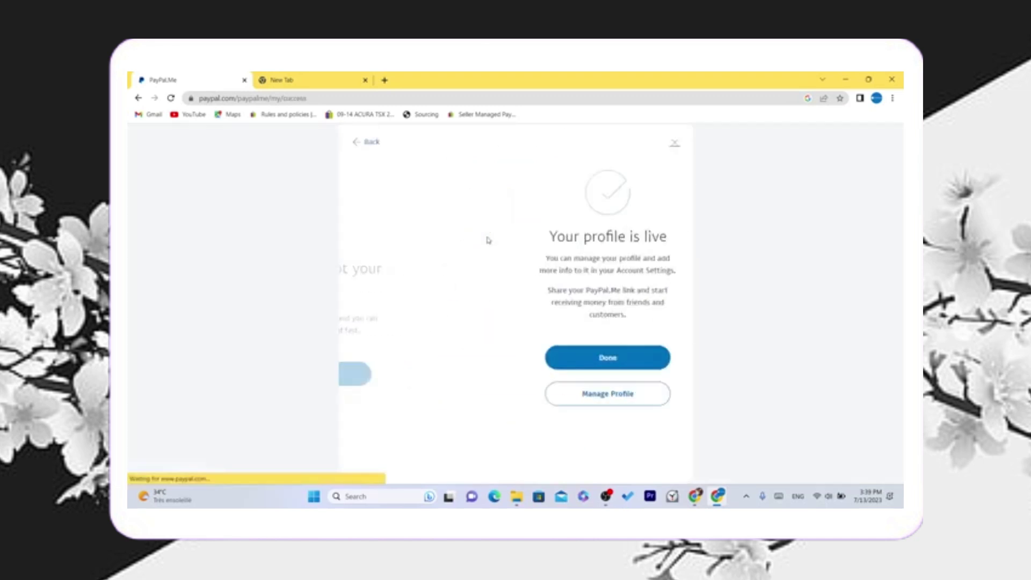
Finish setup and open the personal profile editor, after briefly returning to Request payments
{"action": "left_click", "coordinate": [513, 361]}
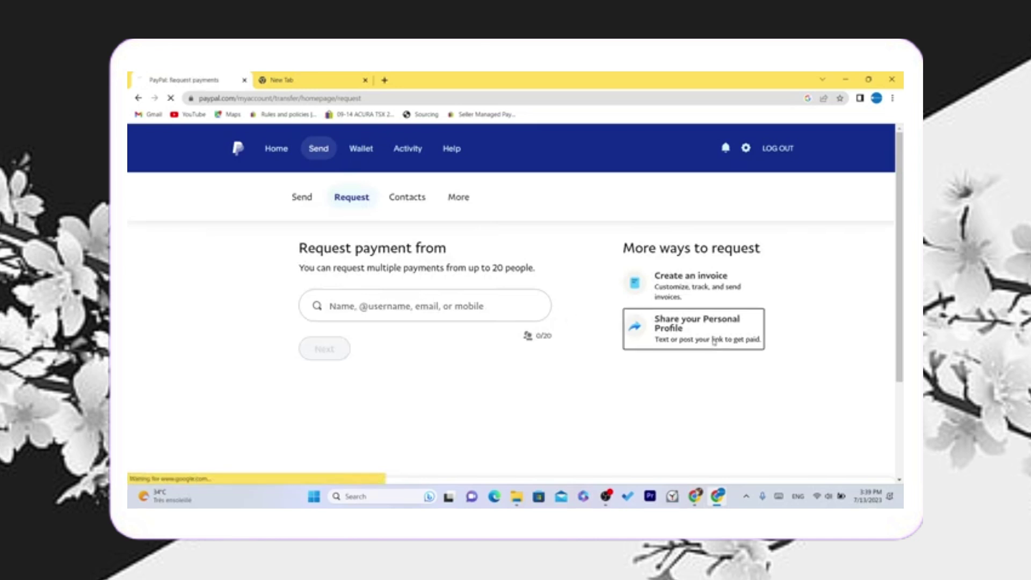
{"action": "left_click", "coordinate": [715, 341]}
{"action": "left_click", "coordinate": [139, 99]}
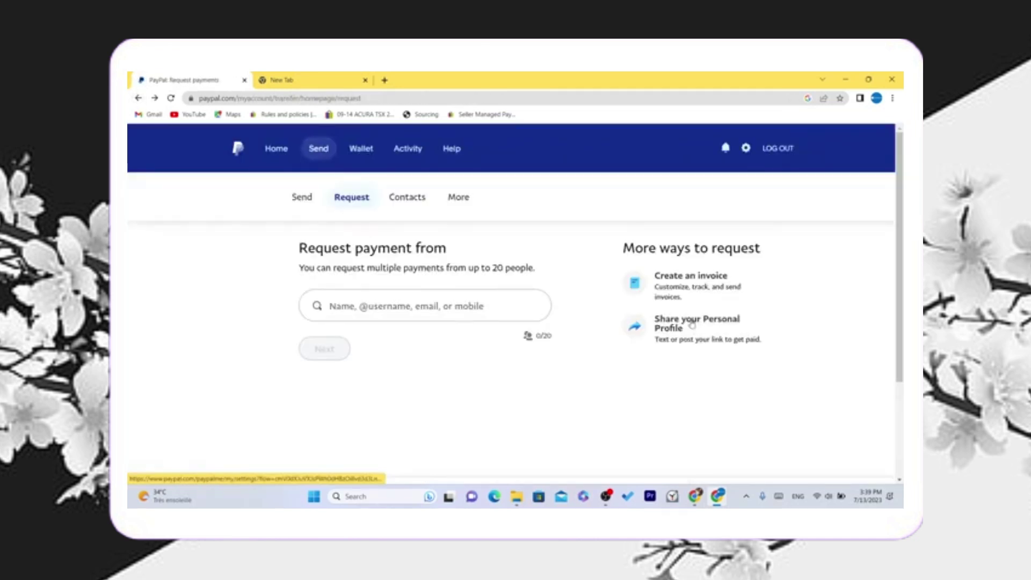
{"action": "left_click", "coordinate": [701, 328]}
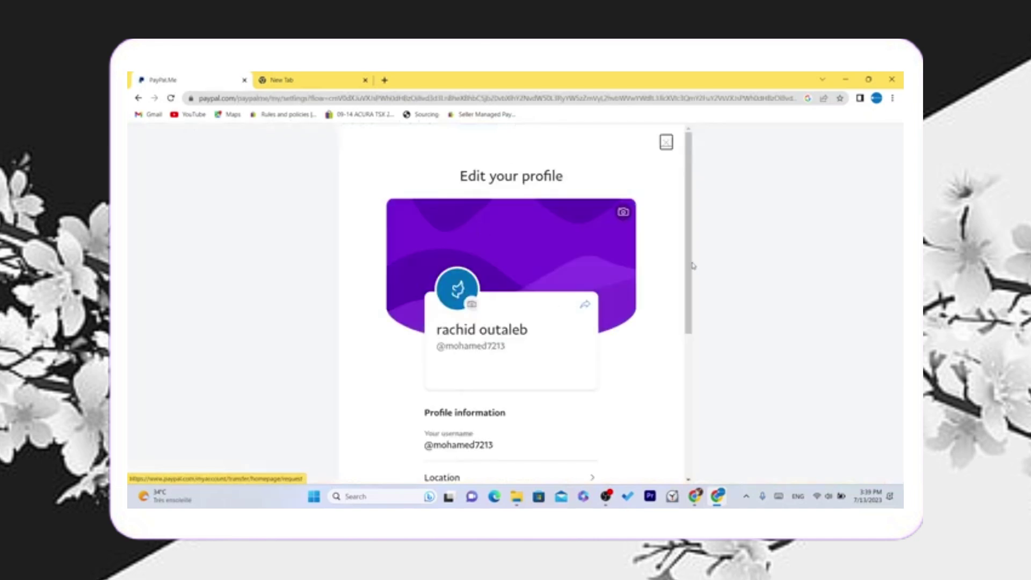
{"action": "scroll", "coordinate": [693, 266], "scroll_direction": "down", "scroll_amount": 3}
{"action": "scroll", "coordinate": [515, 274], "scroll_direction": "up", "scroll_amount": 3}
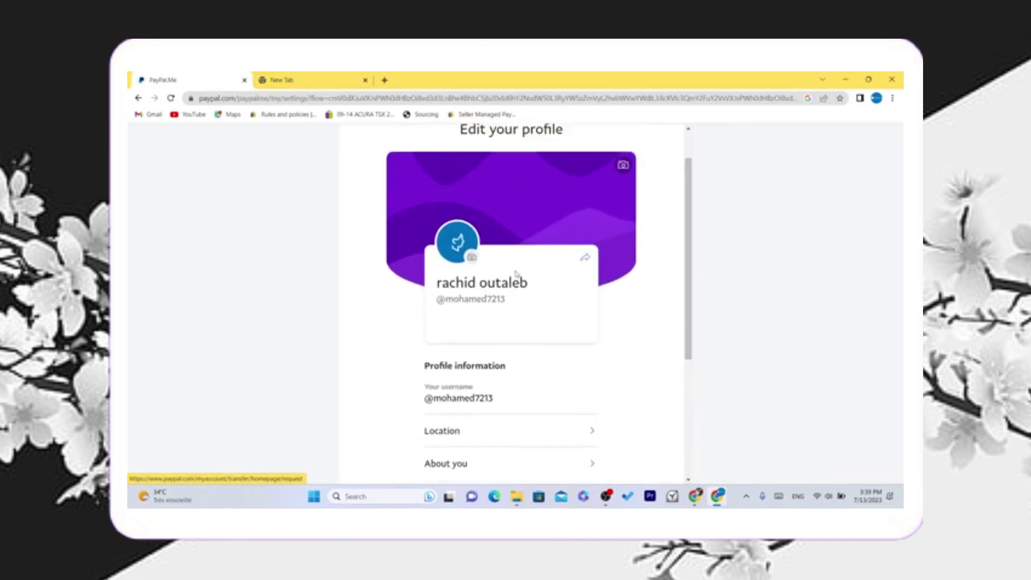
{"action": "double_click", "coordinate": [478, 309]}
{"action": "right_click", "coordinate": [466, 299]}
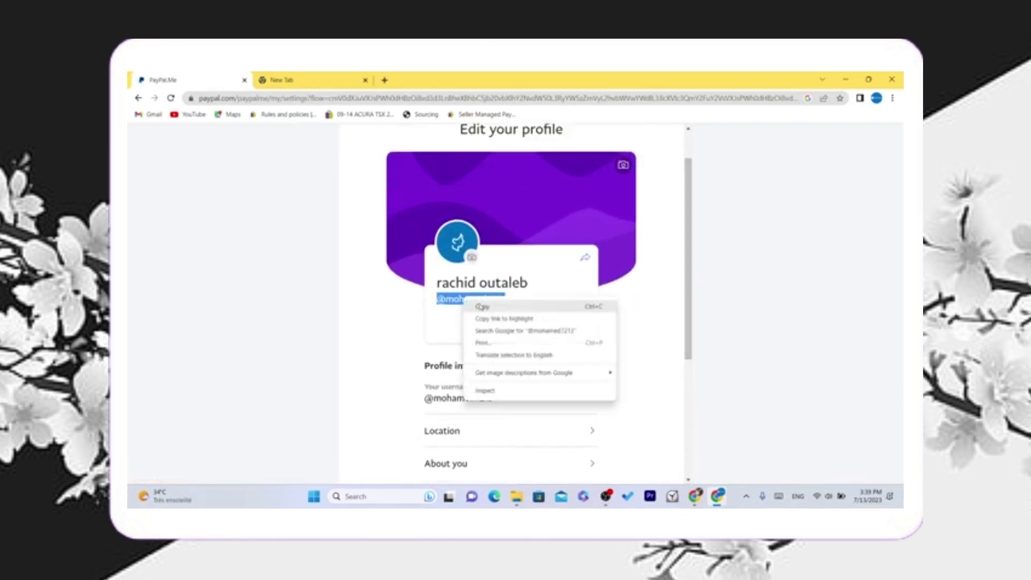
{"action": "left_click", "coordinate": [483, 307]}
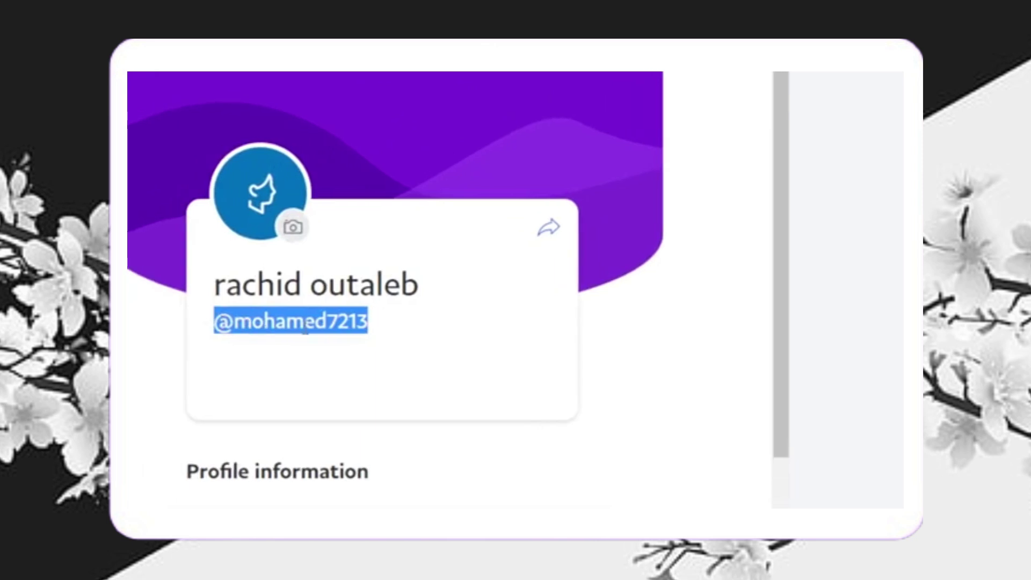
{"action": "right_click", "coordinate": [373, 322]}
{"action": "left_click", "coordinate": [414, 341]}
{"action": "scroll", "coordinate": [242, 435], "scroll_direction": "down", "scroll_amount": 2}
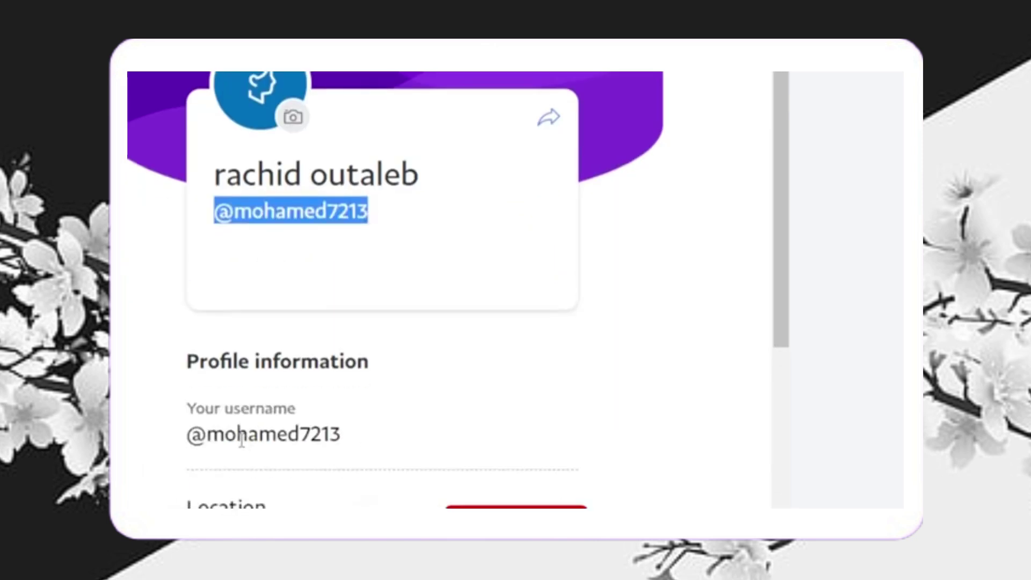
{"action": "triple_click", "coordinate": [240, 441]}
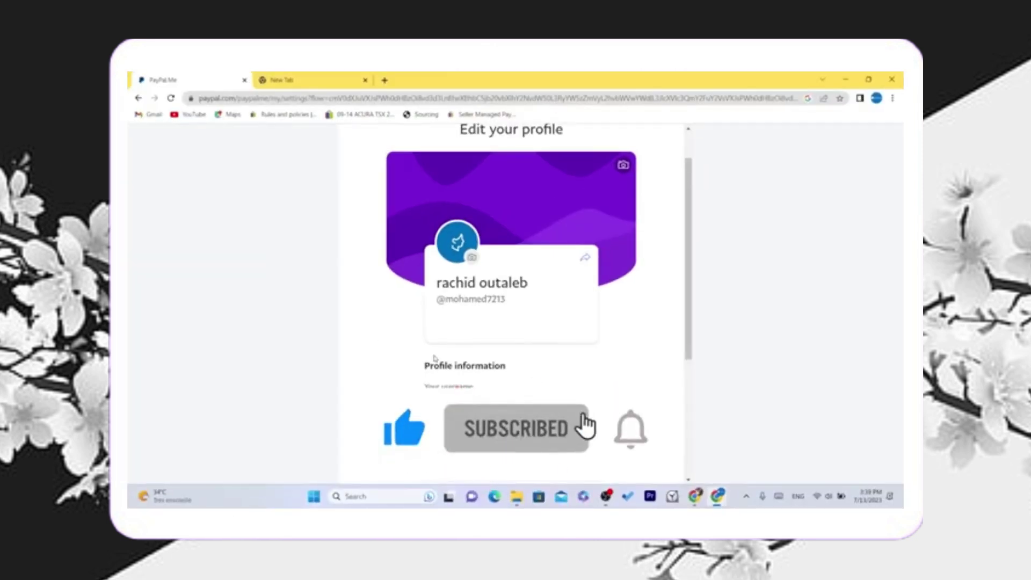